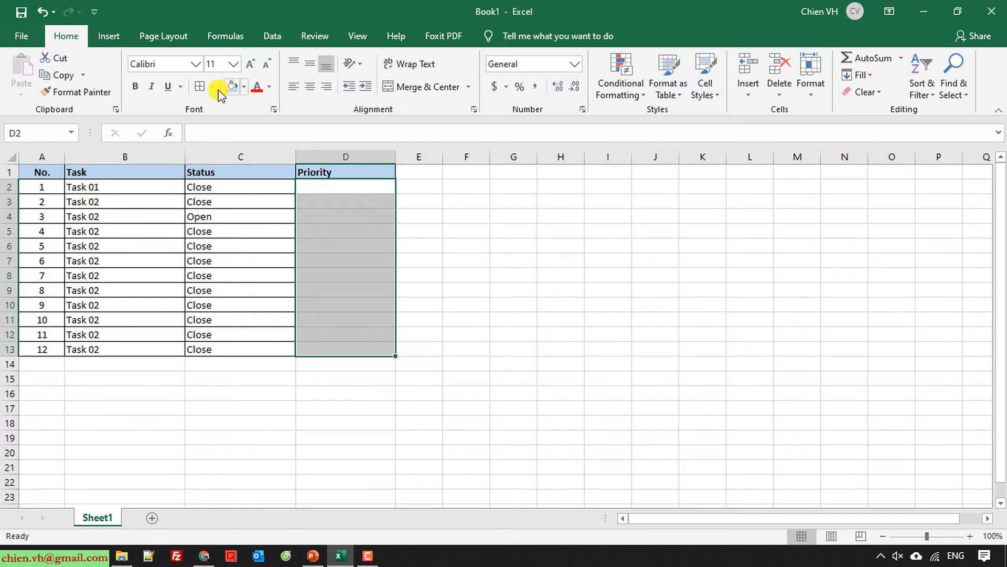
Step: Apply All Borders to the empty Priority cells D2:D13, then select D2
{"action": "left_click", "coordinate": [200, 87]}
{"action": "left_click", "coordinate": [533, 278]}
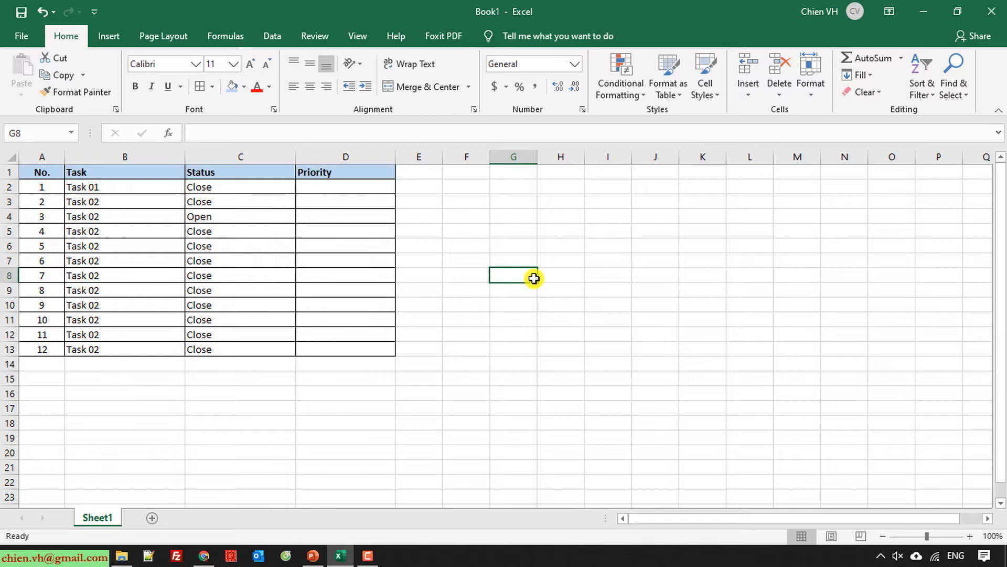
{"action": "left_click", "coordinate": [334, 187]}
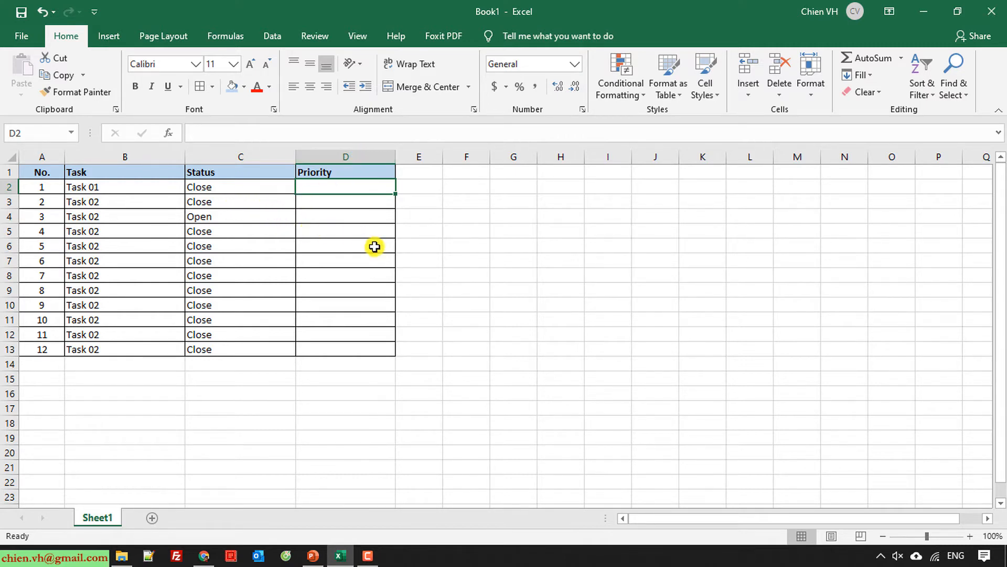
{"action": "left_click", "coordinate": [272, 37]}
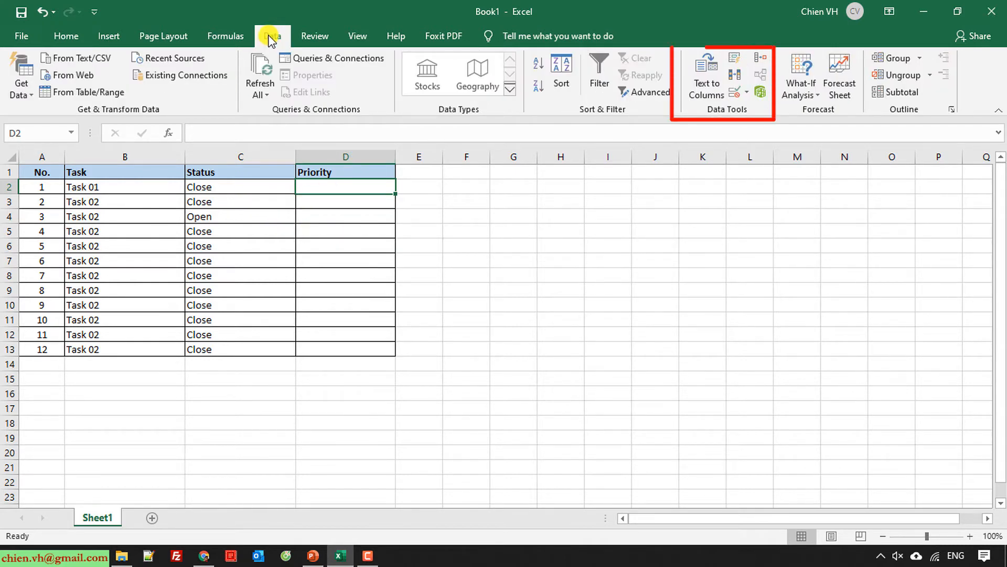
Step: Create a Data Validation rule for D2 allowing whole numbers between 1 and 10
{"action": "left_click", "coordinate": [749, 95]}
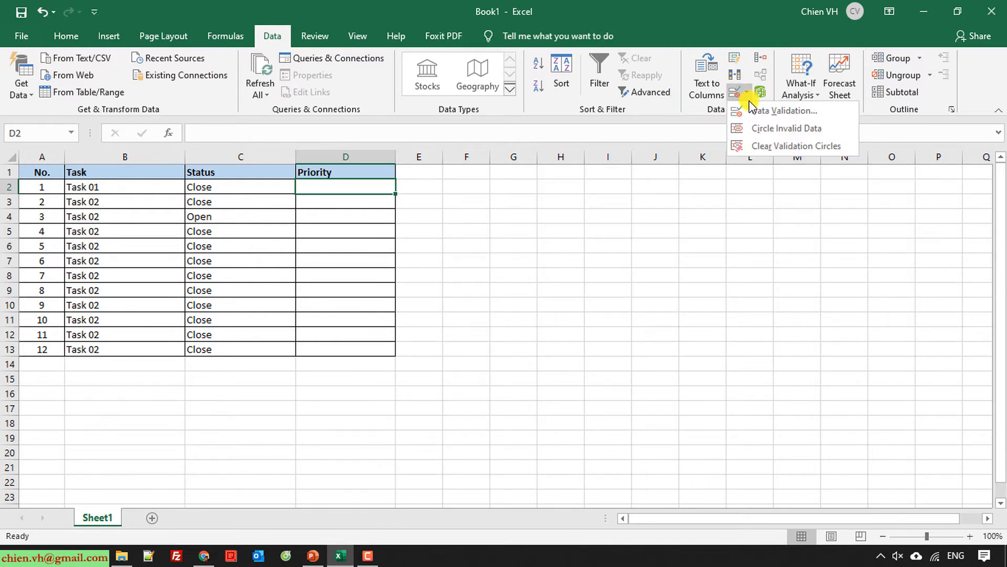
{"action": "left_click", "coordinate": [784, 112]}
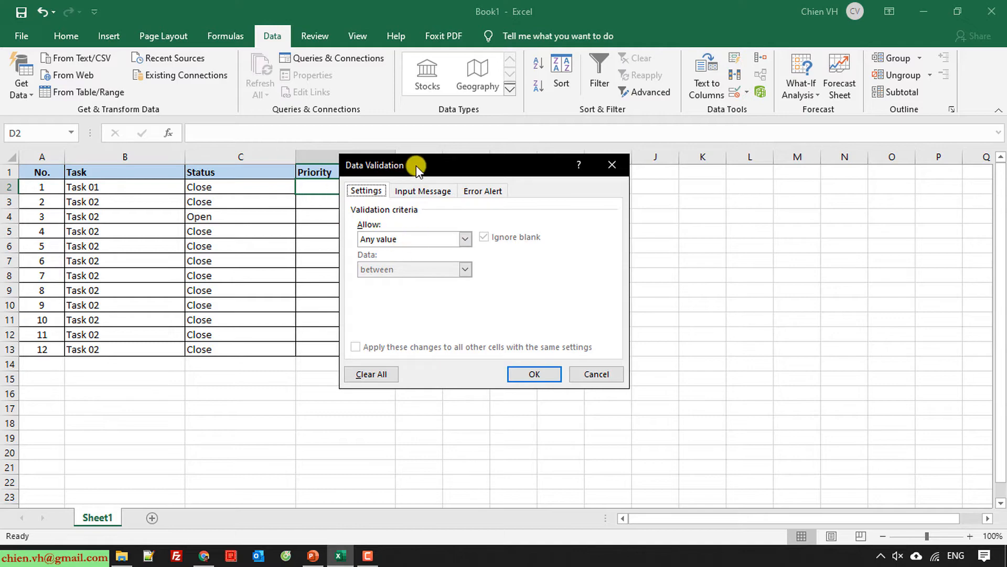
{"action": "left_click_drag", "start_coordinate": [417, 166], "coordinate": [496, 164]}
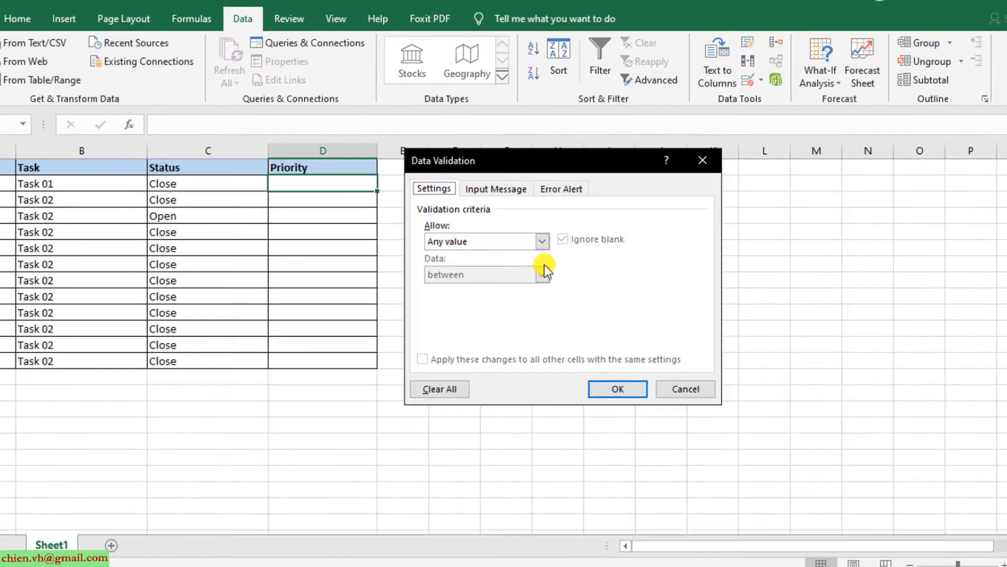
{"action": "left_click", "coordinate": [542, 240]}
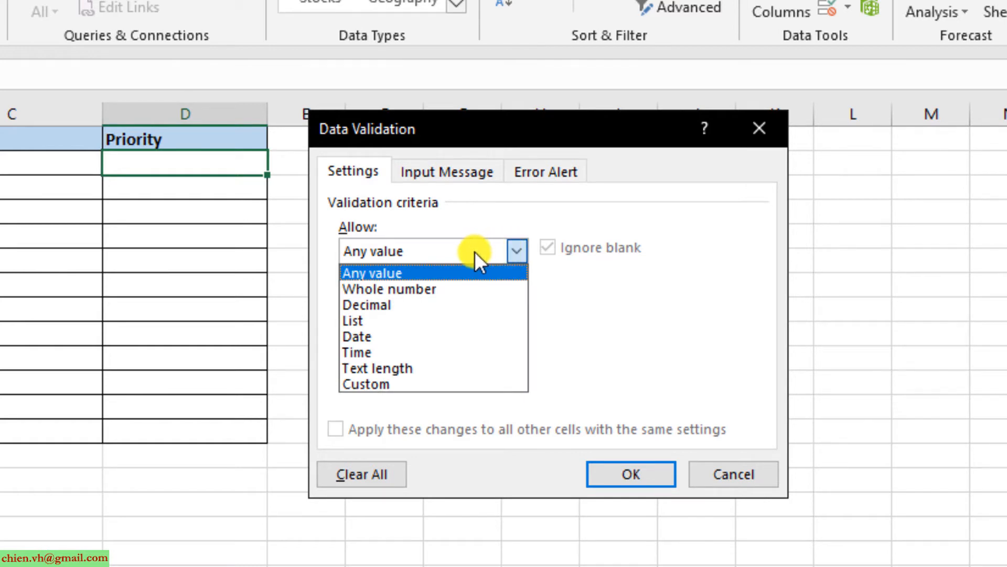
{"action": "left_click", "coordinate": [437, 289]}
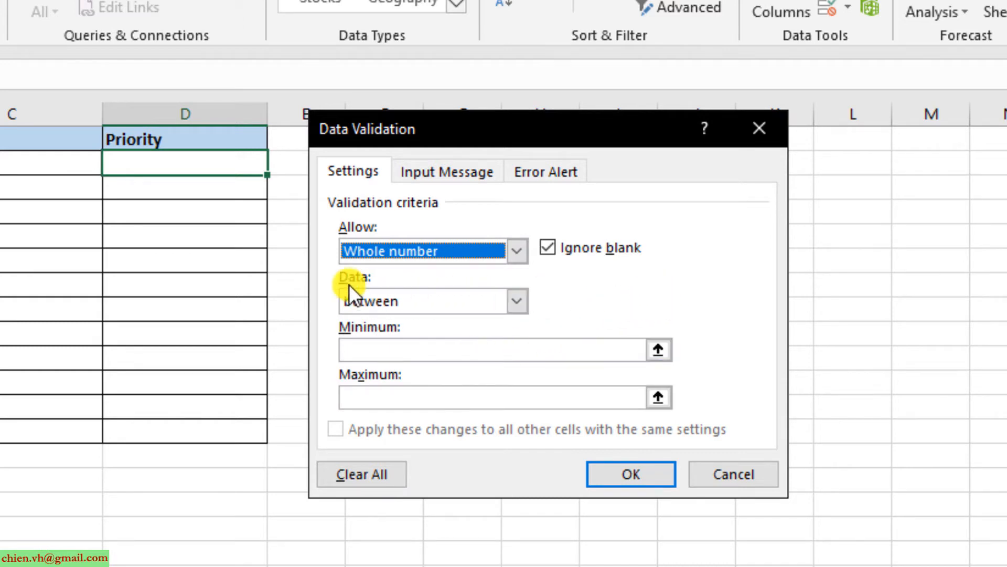
{"action": "left_click", "coordinate": [519, 303]}
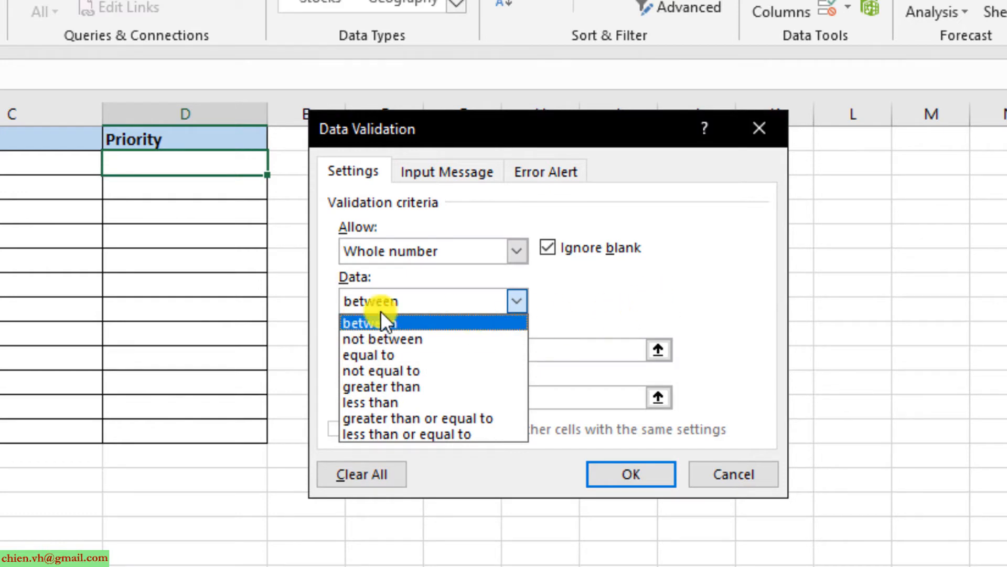
{"action": "left_click", "coordinate": [638, 294]}
{"action": "left_click", "coordinate": [396, 344]}
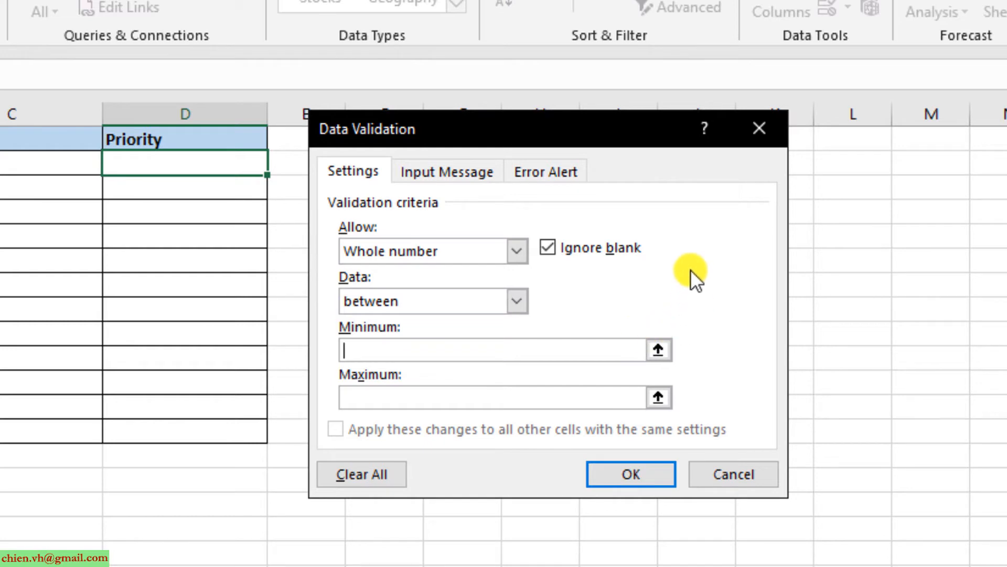
{"action": "type", "text": "1"}
{"action": "left_click", "coordinate": [549, 400]}
{"action": "type", "text": "10"}
Step: Give the rule a Warning alert titled 'Incorrect Data' with message 'Enter the number between 1-10'
{"action": "left_click", "coordinate": [549, 171]}
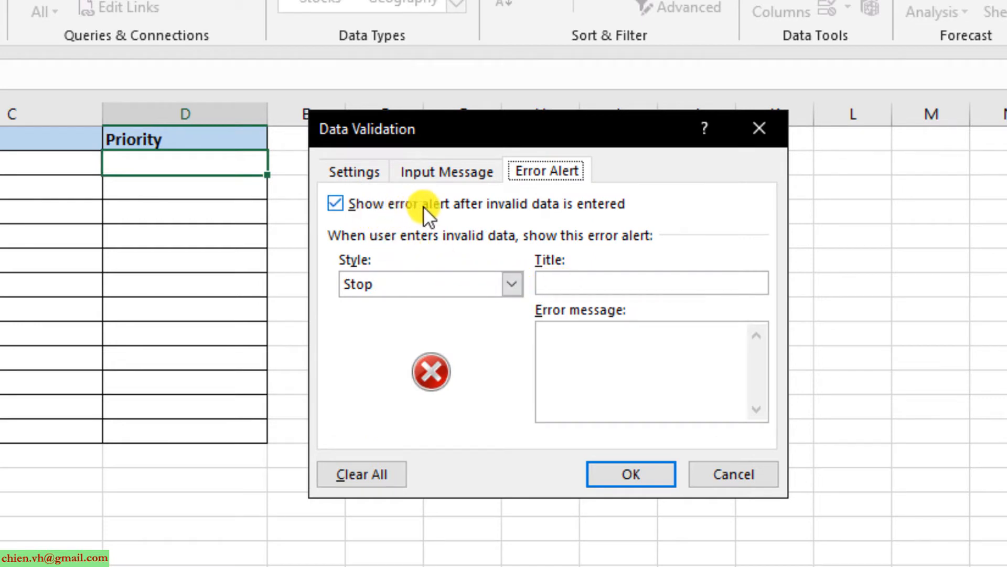
{"action": "left_click", "coordinate": [513, 285]}
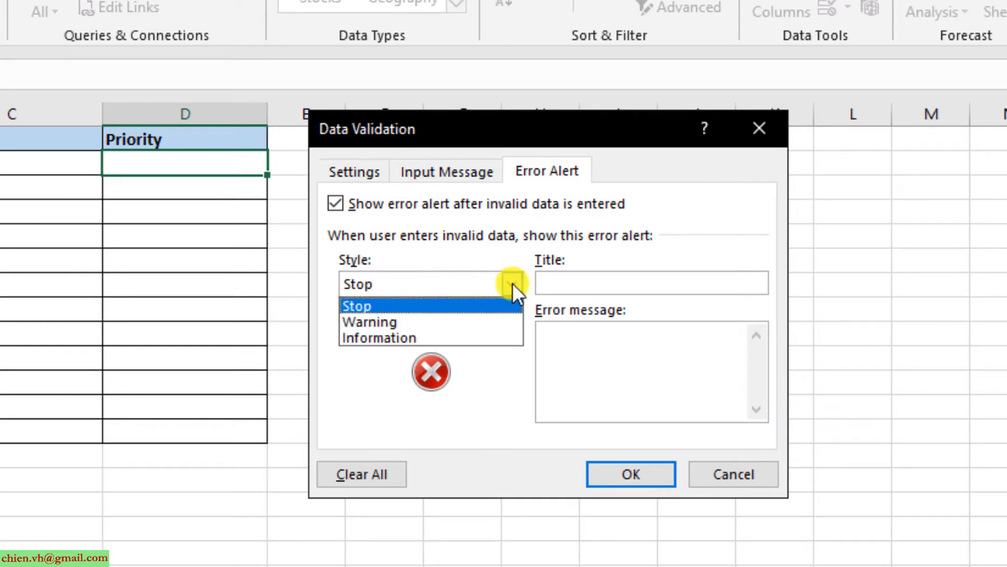
{"action": "left_click", "coordinate": [389, 320]}
{"action": "left_click", "coordinate": [604, 283]}
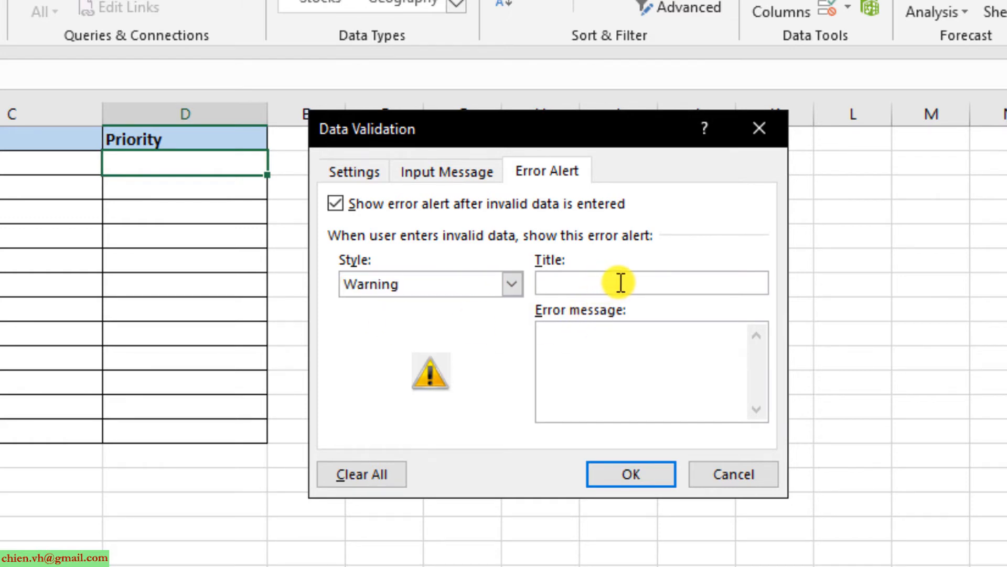
{"action": "type", "text": "Incorrect Data"}
{"action": "left_click", "coordinate": [619, 389]}
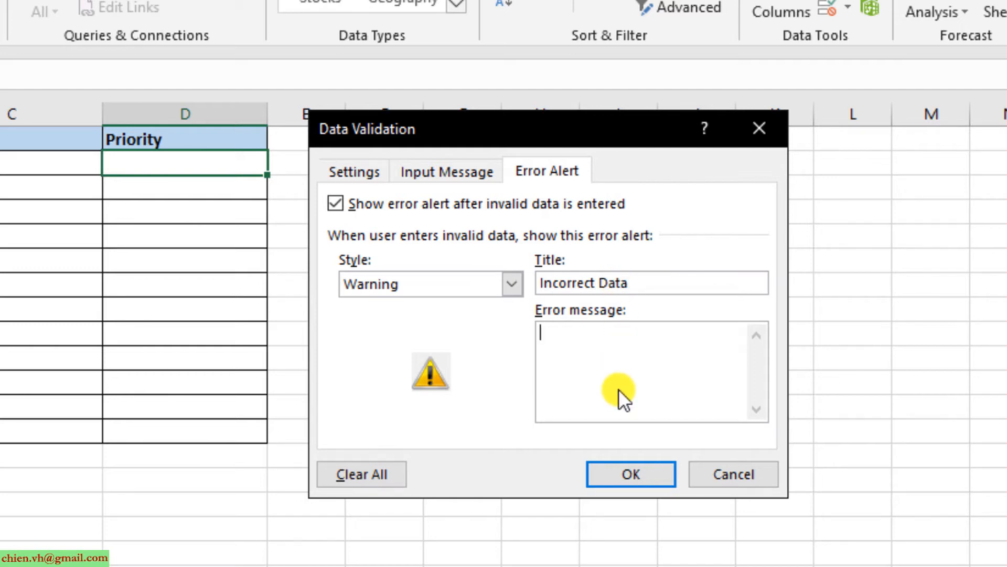
{"action": "type", "text": "Enter the nume"}
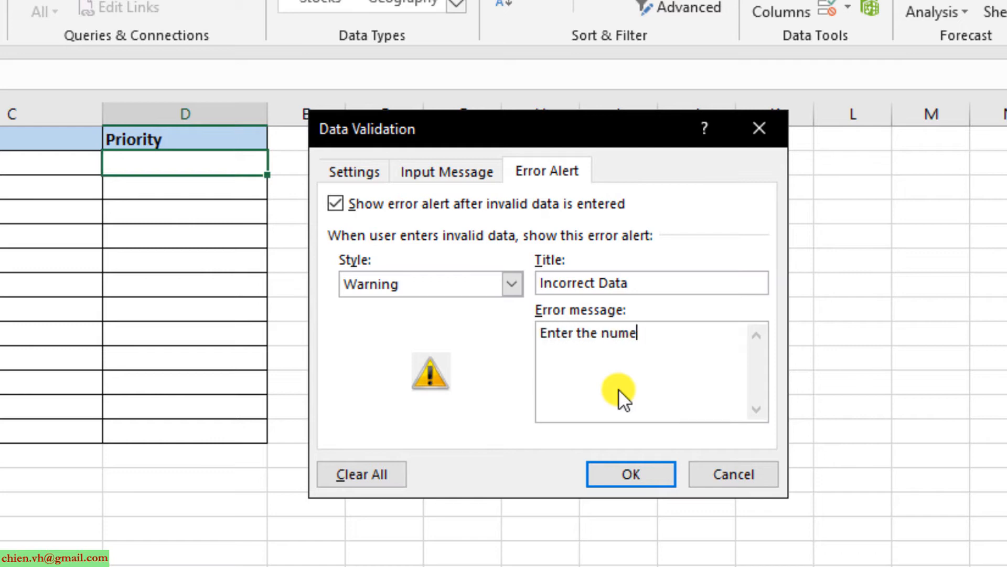
{"action": "key", "text": "BackSpace"}
{"action": "type", "text": "ber between 1-10"}
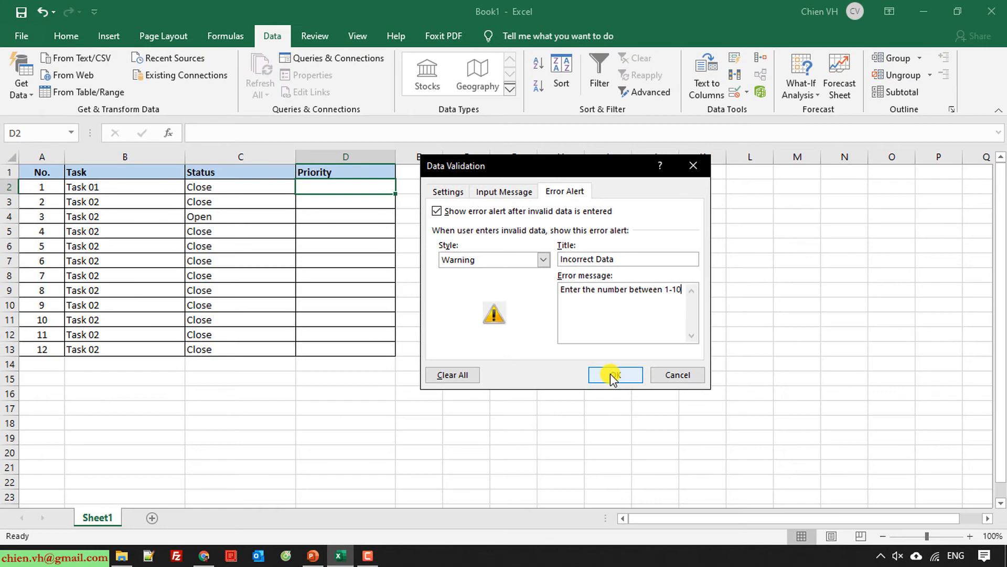
{"action": "left_click", "coordinate": [611, 376]}
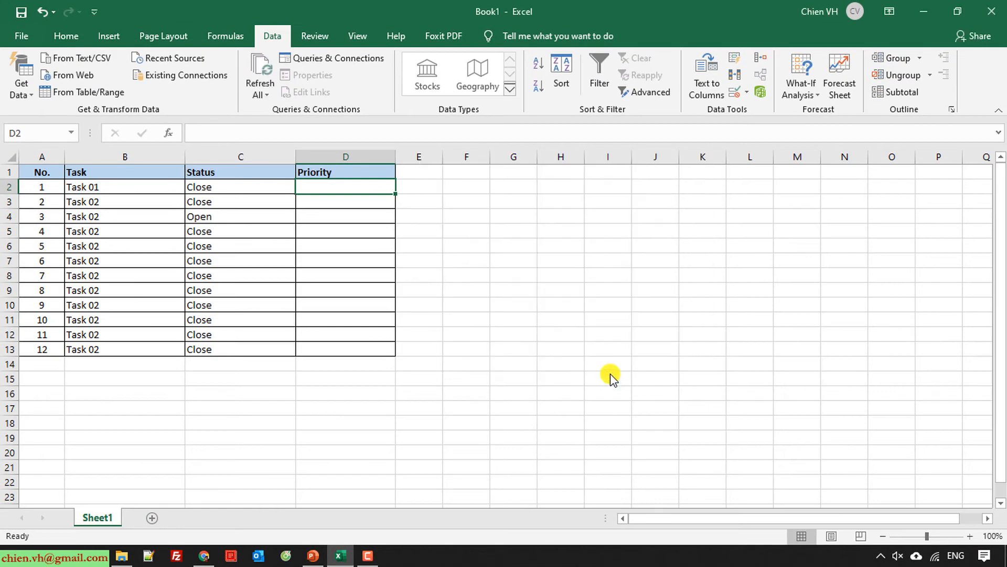
Step: Copy D2's validation rule down the Priority column to D13
{"action": "left_click", "coordinate": [609, 368]}
{"action": "left_click", "coordinate": [346, 188]}
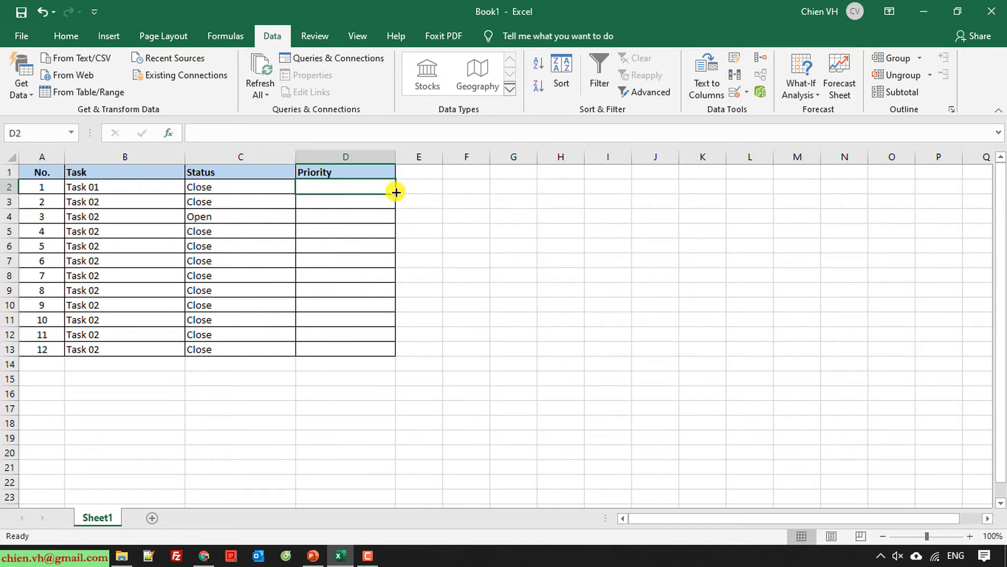
{"action": "left_click_drag", "start_coordinate": [396, 192], "coordinate": [394, 351]}
{"action": "left_click", "coordinate": [495, 318]}
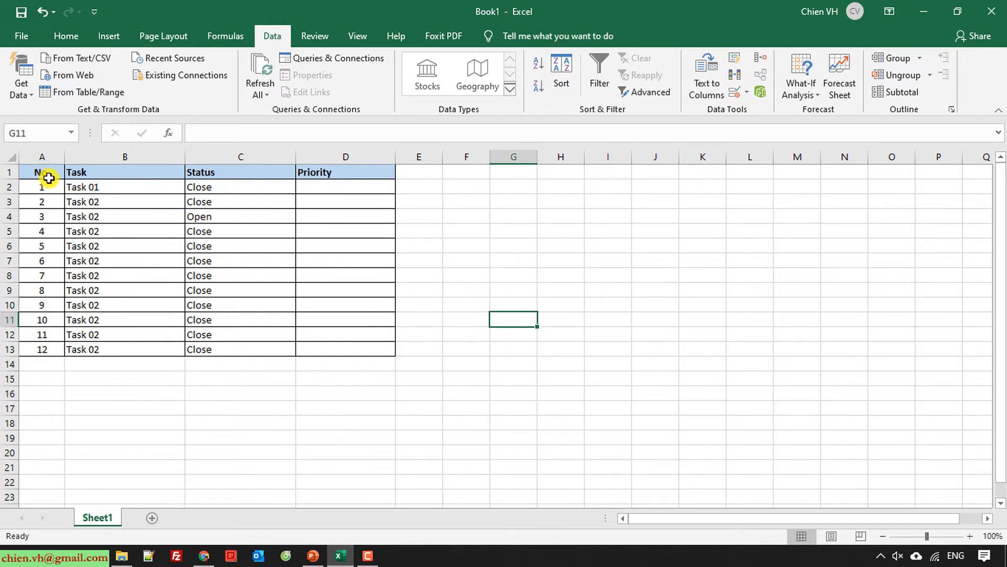
Step: Enter 1 in D2 and 5 in D3, then test 11 in D4 and accept the warning
{"action": "left_click", "coordinate": [343, 187]}
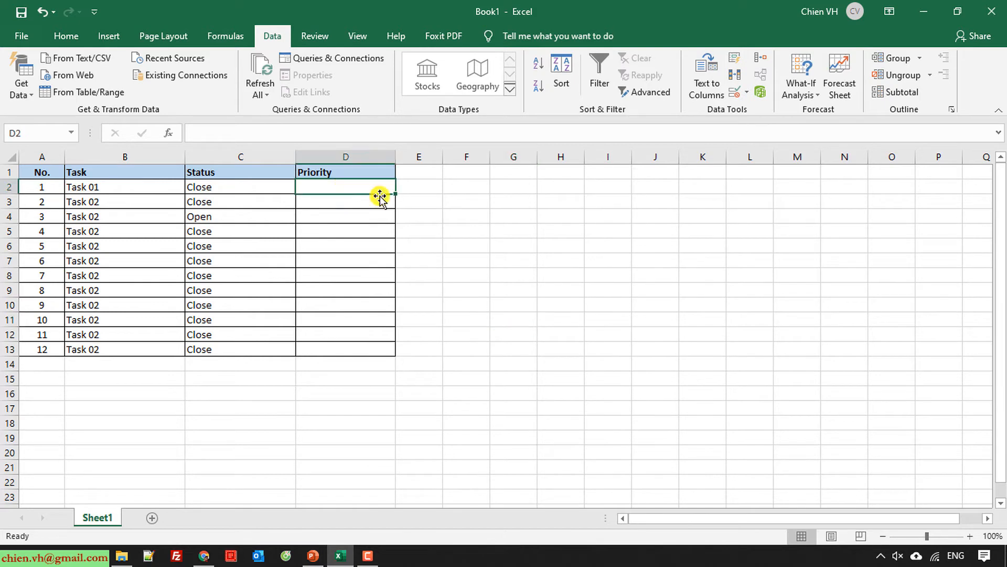
{"action": "type", "text": "1"}
{"action": "key", "text": "Return"}
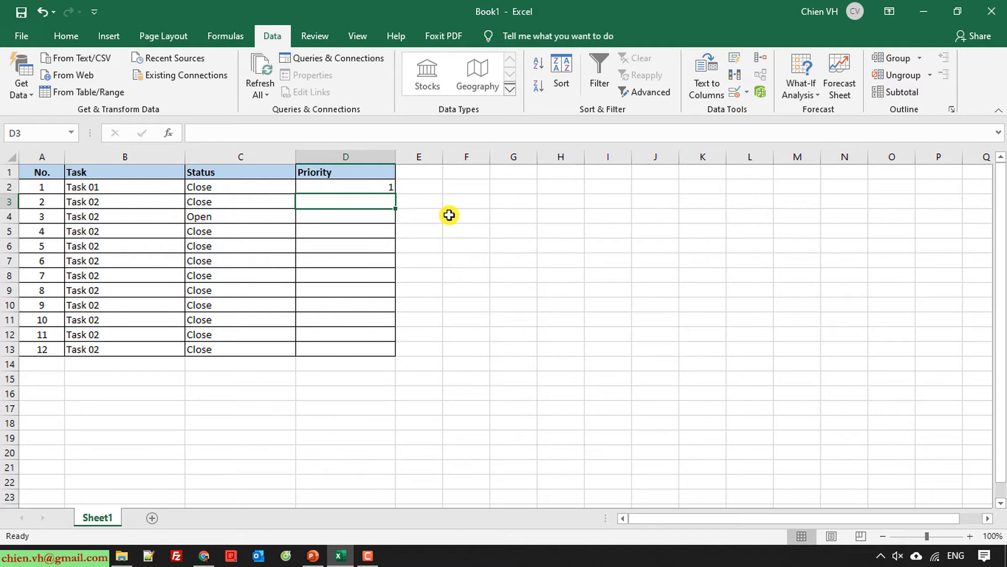
{"action": "type", "text": "5"}
{"action": "key", "text": "Return"}
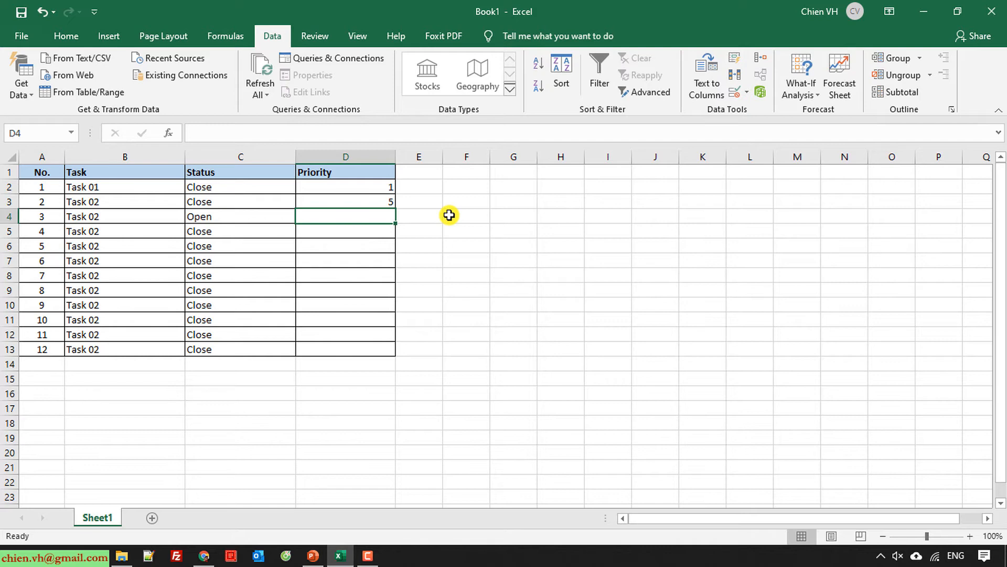
{"action": "type", "text": "11"}
{"action": "key", "text": "Return"}
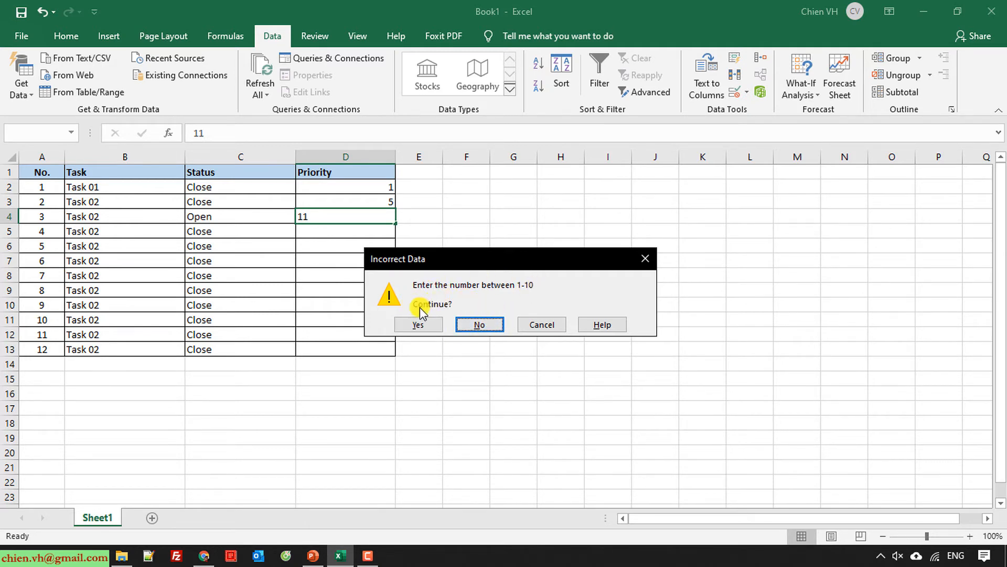
{"action": "left_click", "coordinate": [423, 324]}
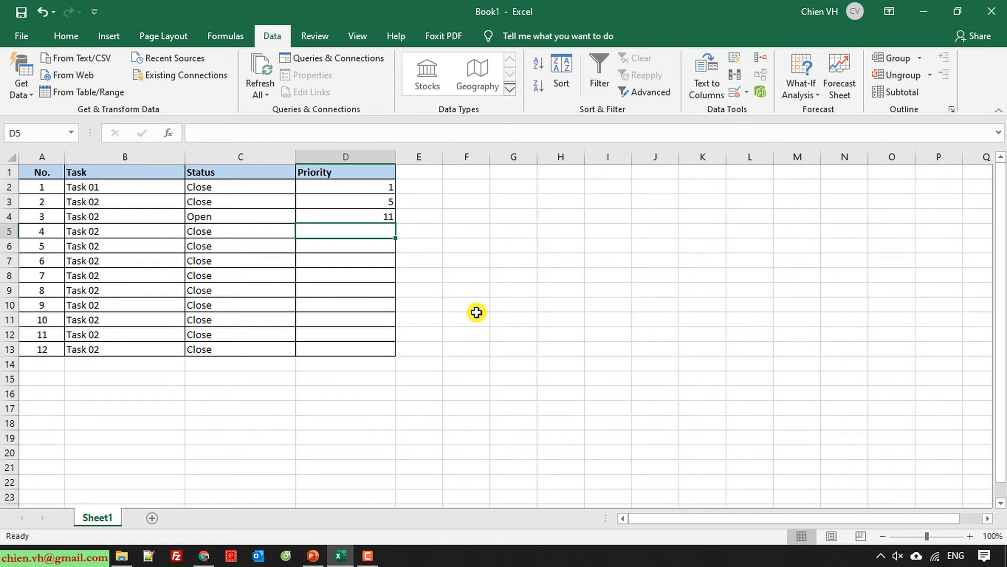
Step: Delete the out-of-range 11 from D4 and reselect D2
{"action": "left_click", "coordinate": [383, 218]}
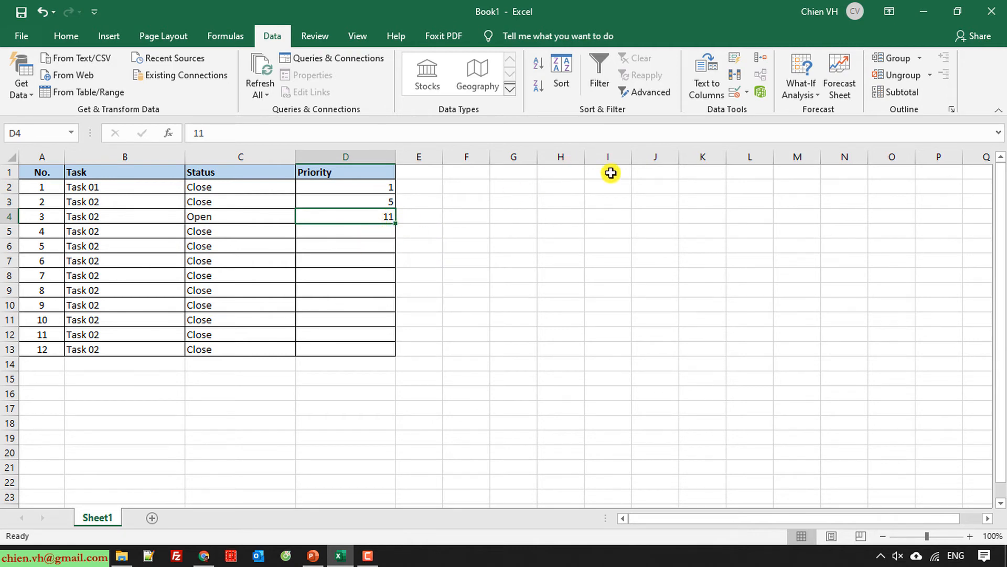
{"action": "left_click", "coordinate": [470, 318]}
{"action": "left_click", "coordinate": [383, 217]}
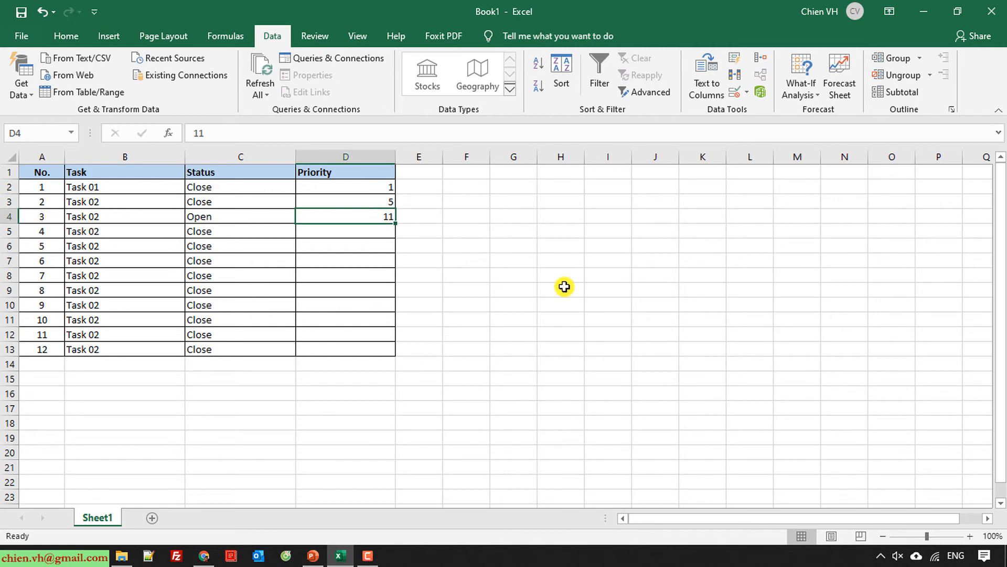
{"action": "key", "text": "Delete"}
{"action": "left_click", "coordinate": [558, 291]}
{"action": "left_click", "coordinate": [378, 189]}
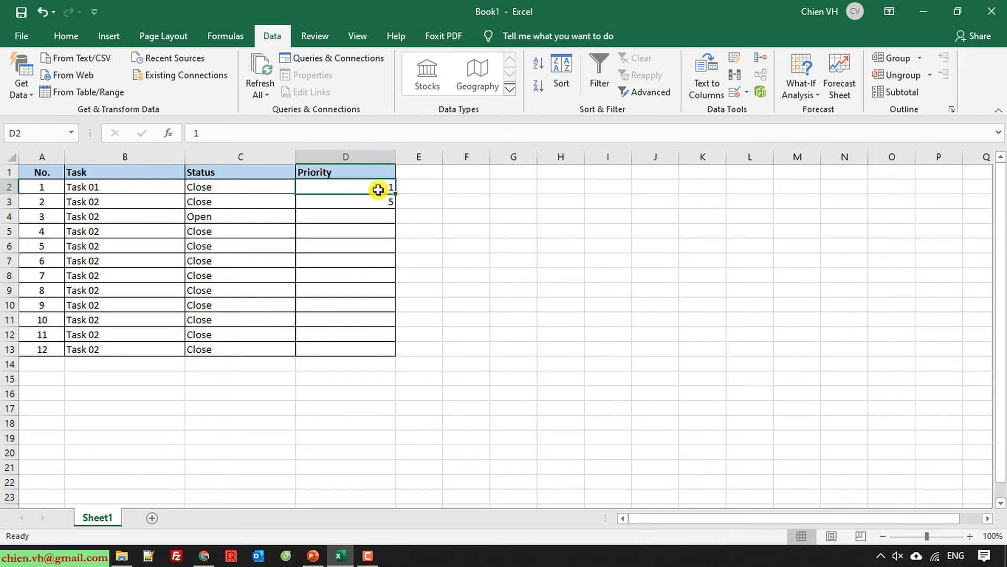
Step: Switch the validation error alert style from Warning to Stop
{"action": "left_click", "coordinate": [747, 93]}
{"action": "left_click", "coordinate": [770, 113]}
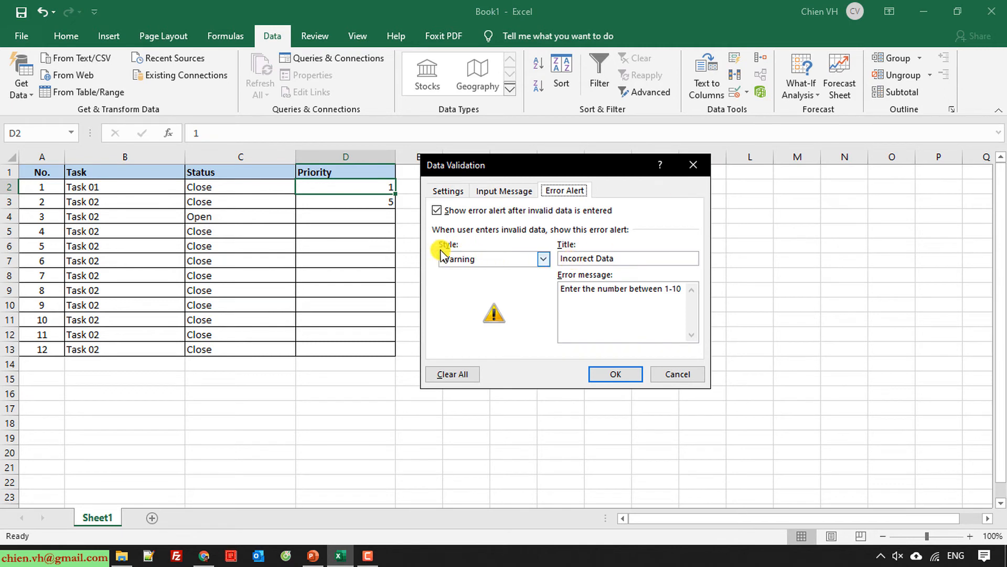
{"action": "left_click", "coordinate": [543, 258]}
{"action": "left_click", "coordinate": [474, 274]}
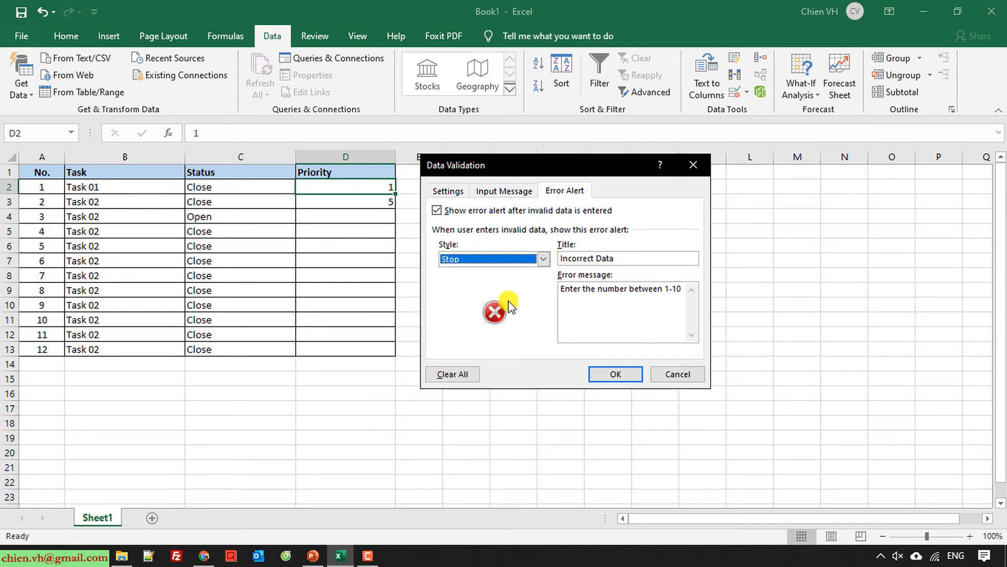
{"action": "left_click", "coordinate": [622, 375]}
{"action": "left_click", "coordinate": [548, 333]}
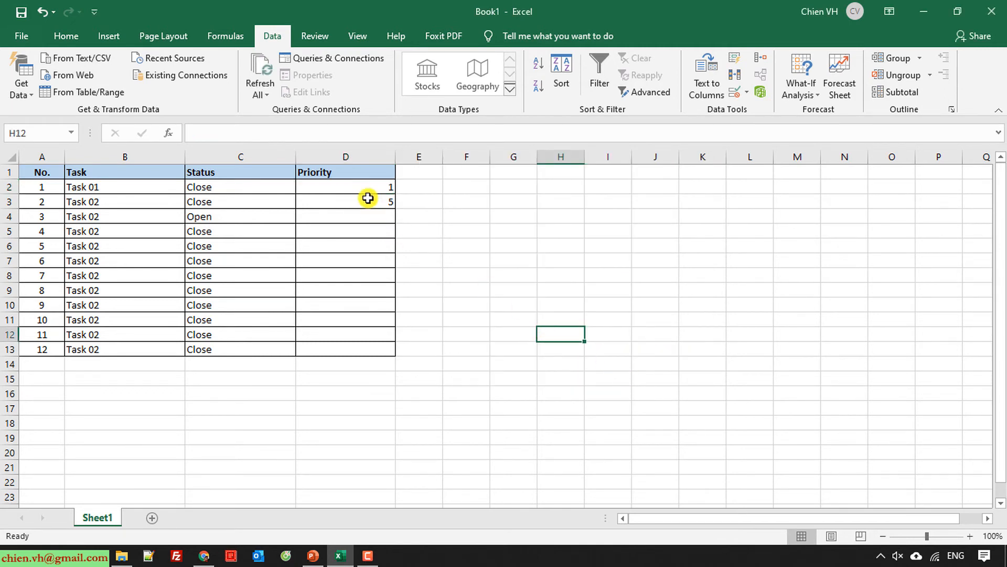
Step: Fill D2's 1 down the column, then clear the copies from D3:D13
{"action": "left_click", "coordinate": [369, 189]}
{"action": "left_click_drag", "start_coordinate": [396, 193], "coordinate": [386, 348]}
{"action": "left_click", "coordinate": [512, 304]}
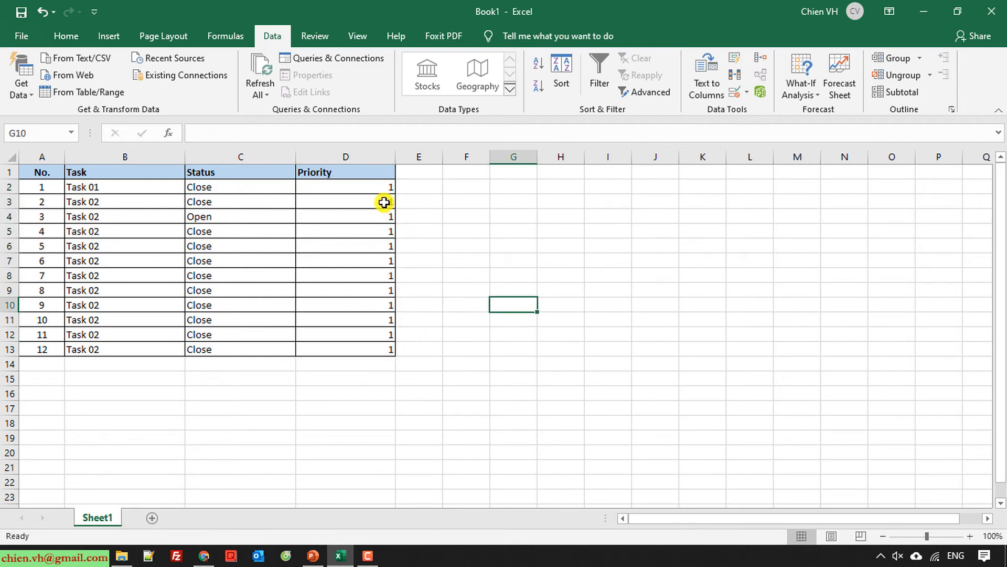
{"action": "left_click_drag", "start_coordinate": [384, 203], "coordinate": [384, 357]}
{"action": "key", "text": "Delete"}
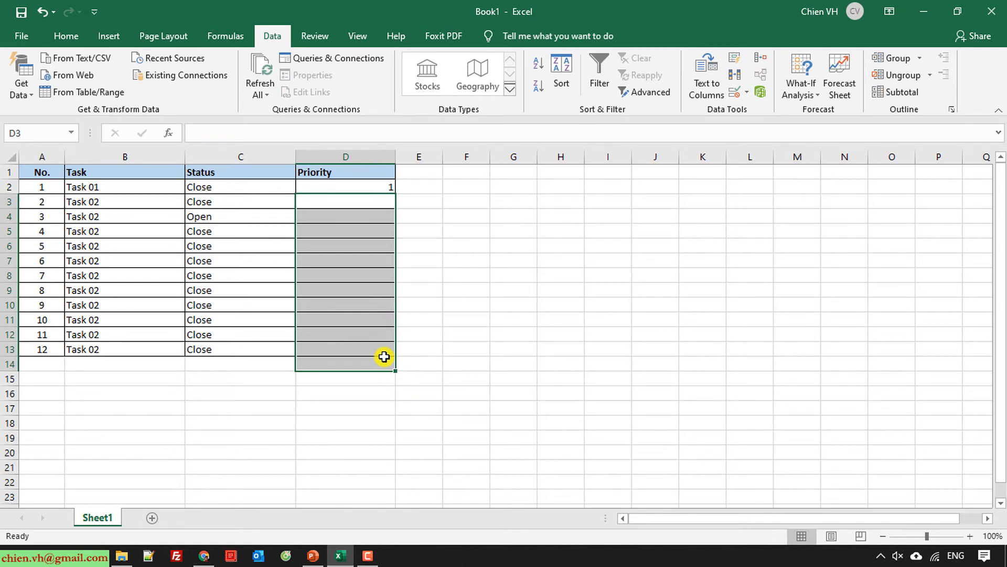
{"action": "left_click", "coordinate": [492, 332]}
Step: Enter 5 in D3 and 10 in D4, then try 11 in D5 and retry at the Stop alert
{"action": "left_click", "coordinate": [376, 201]}
{"action": "type", "text": "5"}
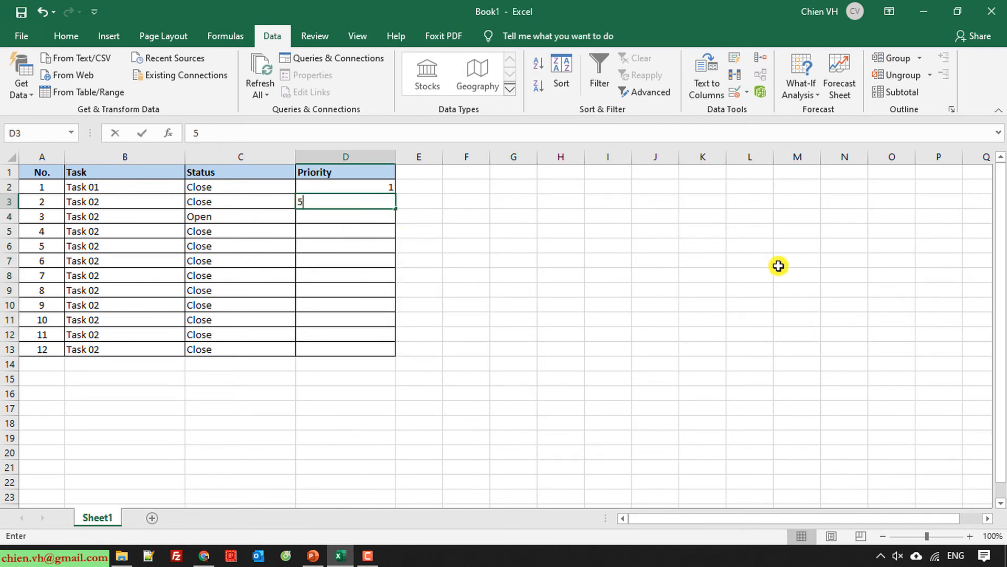
{"action": "key", "text": "Return"}
{"action": "type", "text": "10"}
{"action": "key", "text": "Return"}
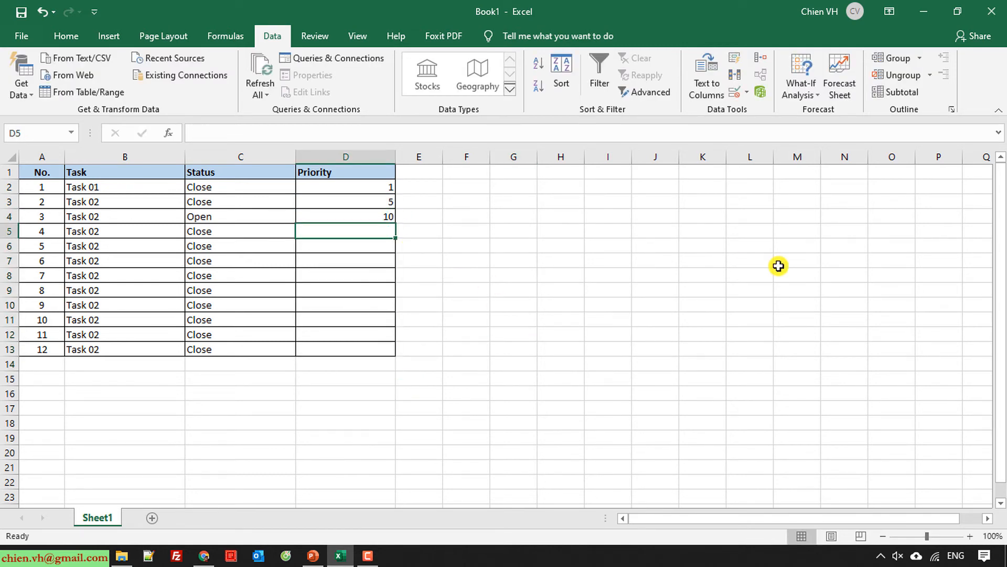
{"action": "type", "text": "11"}
{"action": "key", "text": "Return"}
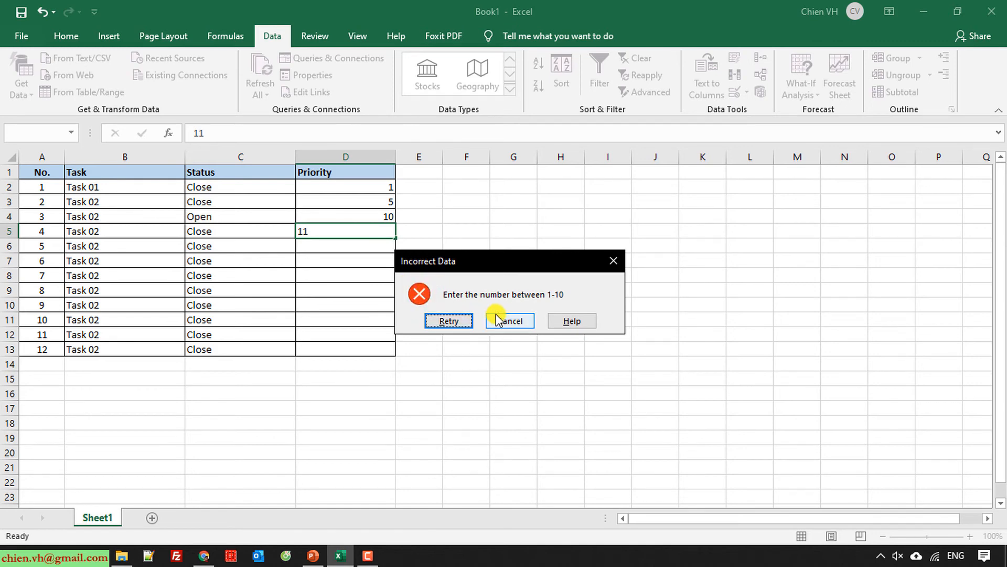
{"action": "left_click", "coordinate": [449, 321]}
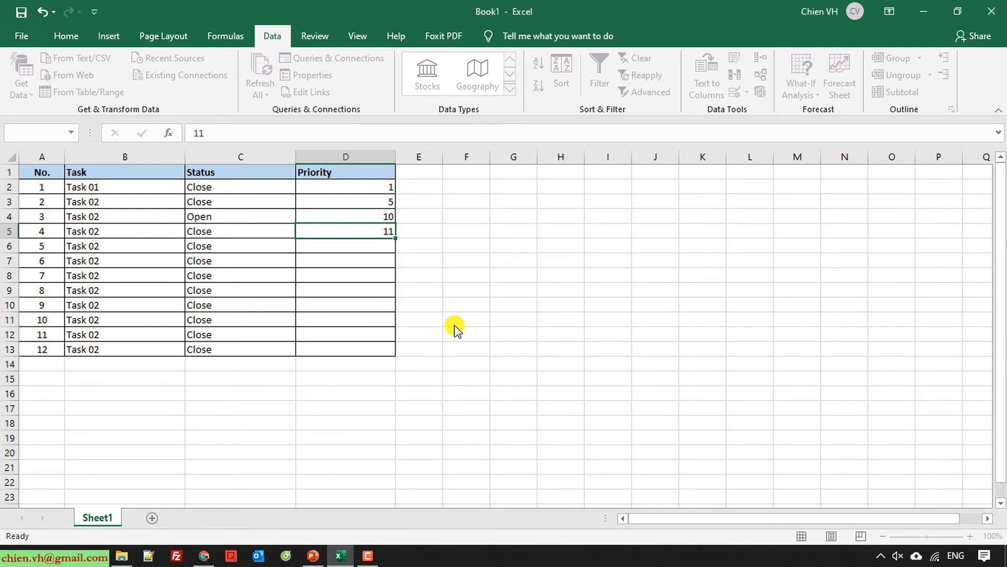
{"action": "key", "text": "Return"}
Step: Cancel the rejected 11, confirm 0 is refused, enter 1 in D5, then try 50 in D6
{"action": "left_click", "coordinate": [520, 321]}
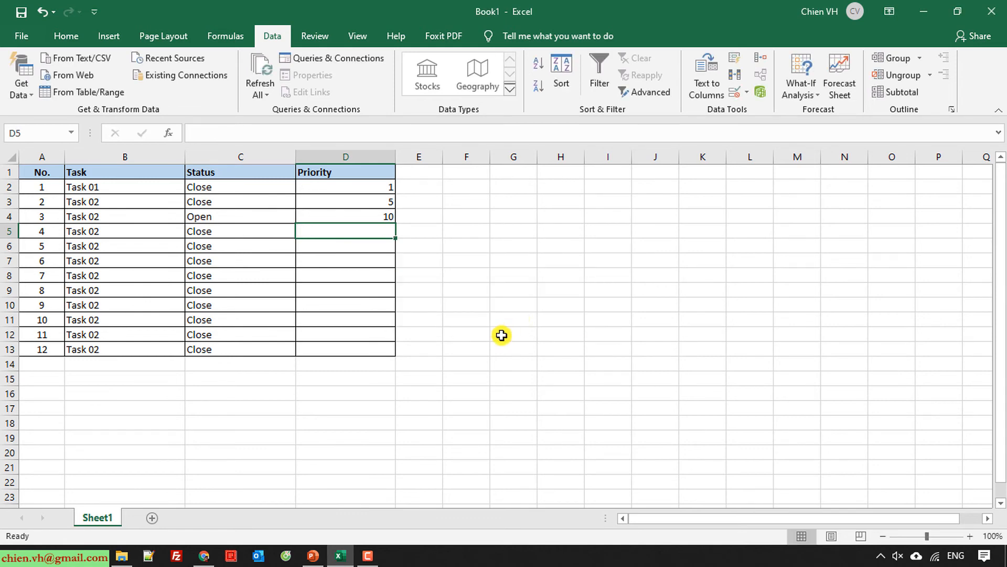
{"action": "left_click", "coordinate": [502, 335]}
{"action": "left_click", "coordinate": [349, 239]}
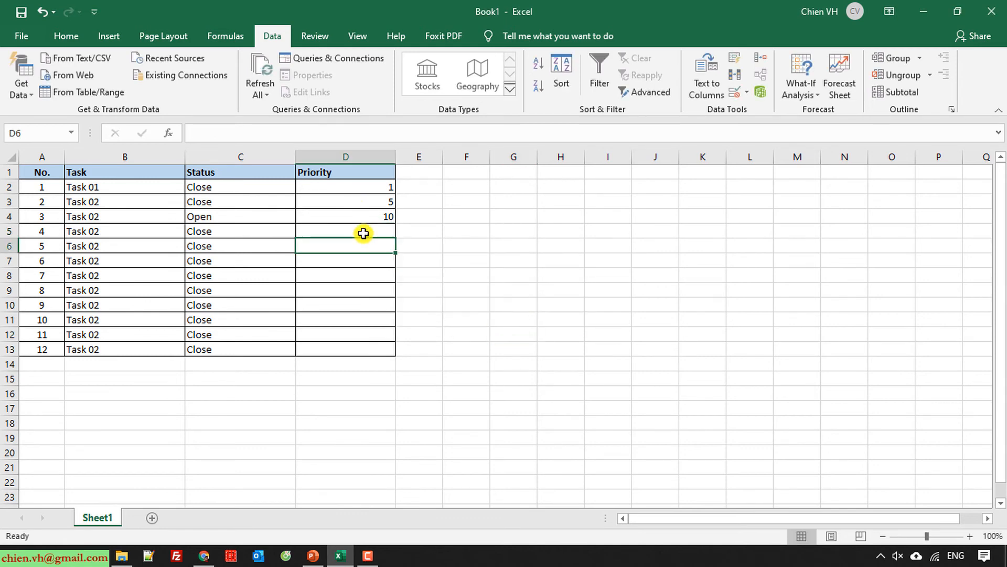
{"action": "left_click", "coordinate": [363, 233]}
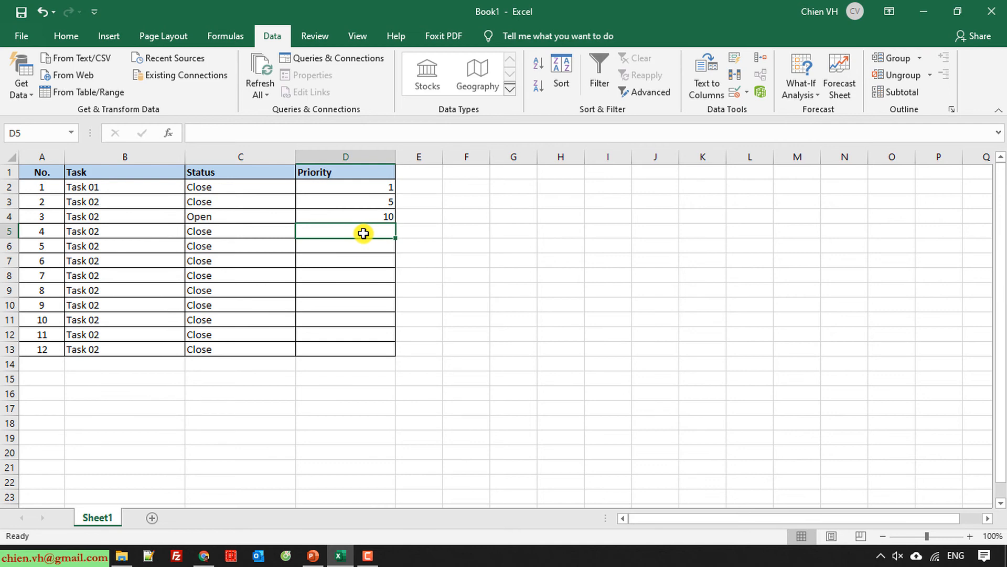
{"action": "type", "text": "0"}
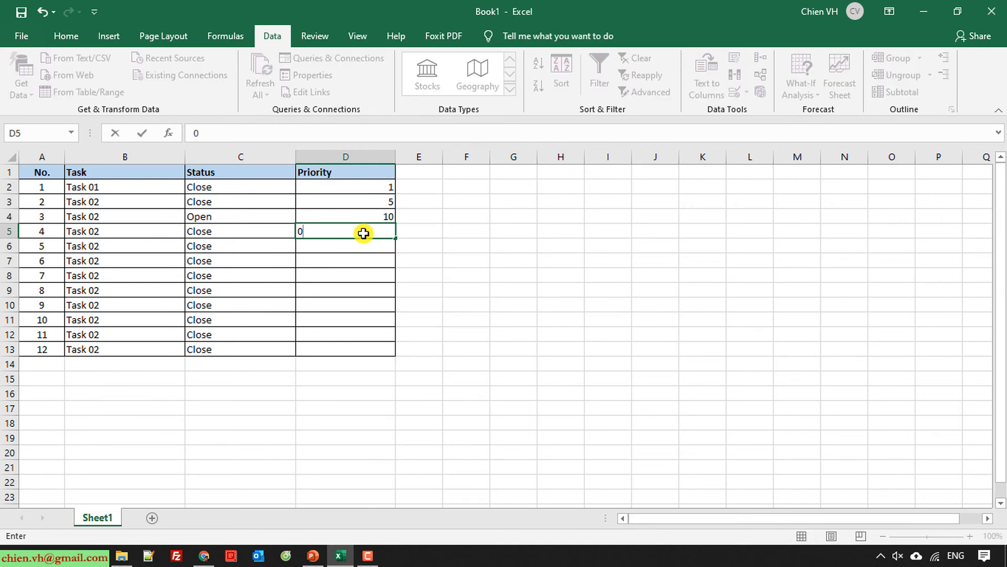
{"action": "key", "text": "Return"}
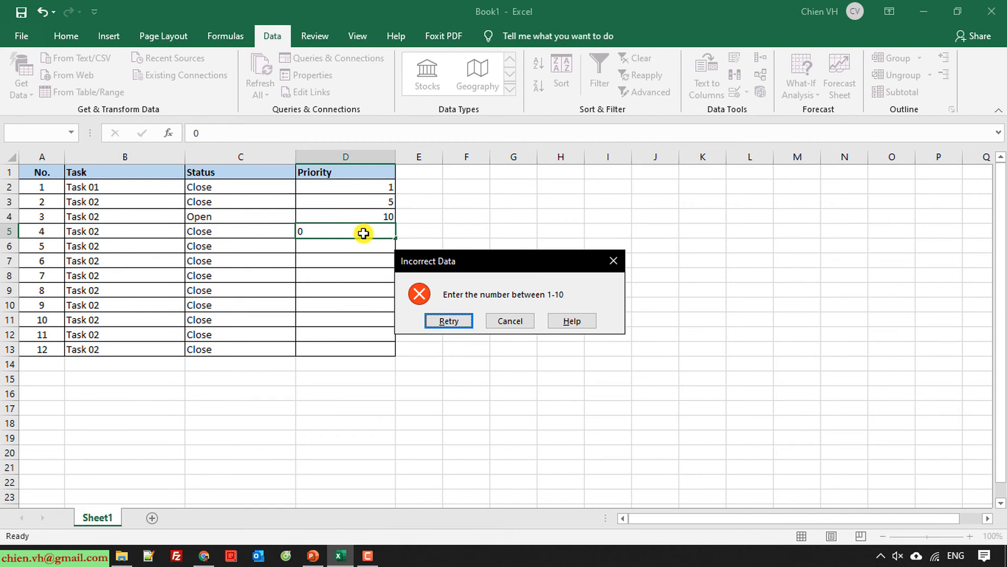
{"action": "key", "text": "Return"}
{"action": "type", "text": "1"}
{"action": "key", "text": "Return"}
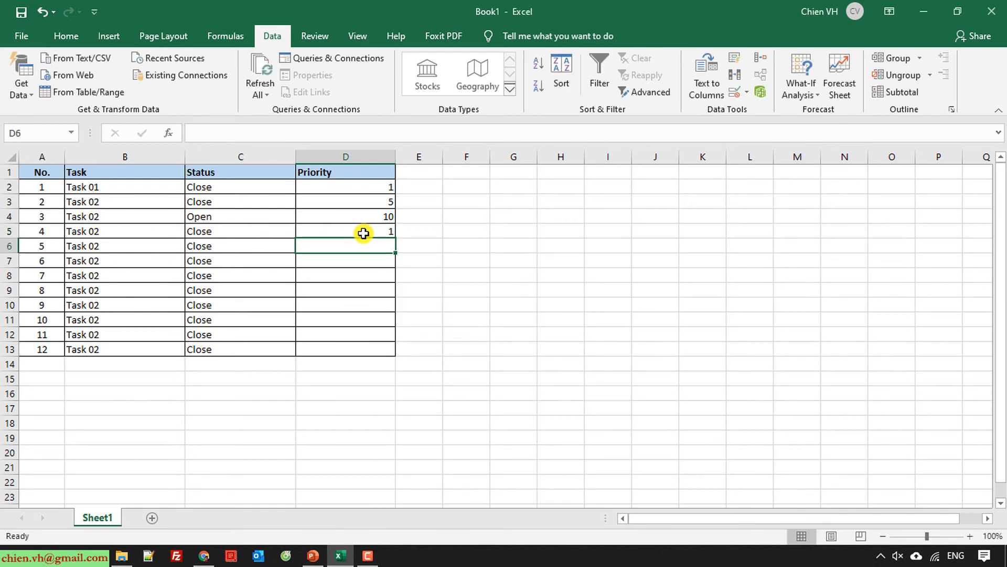
{"action": "type", "text": "50"}
{"action": "key", "text": "Return"}
Step: Enter priorities 5, 8, 9, 10, 2, 3, 3 and 4 down D6:D13
{"action": "key", "text": "Return"}
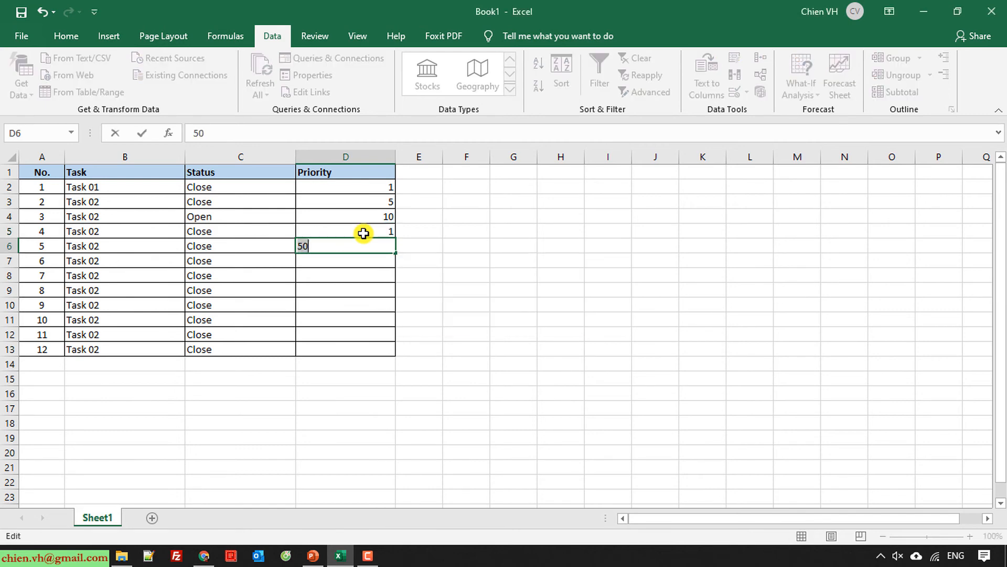
{"action": "type", "text": "5"}
{"action": "key", "text": "Return"}
{"action": "type", "text": "8"}
{"action": "key", "text": "Return"}
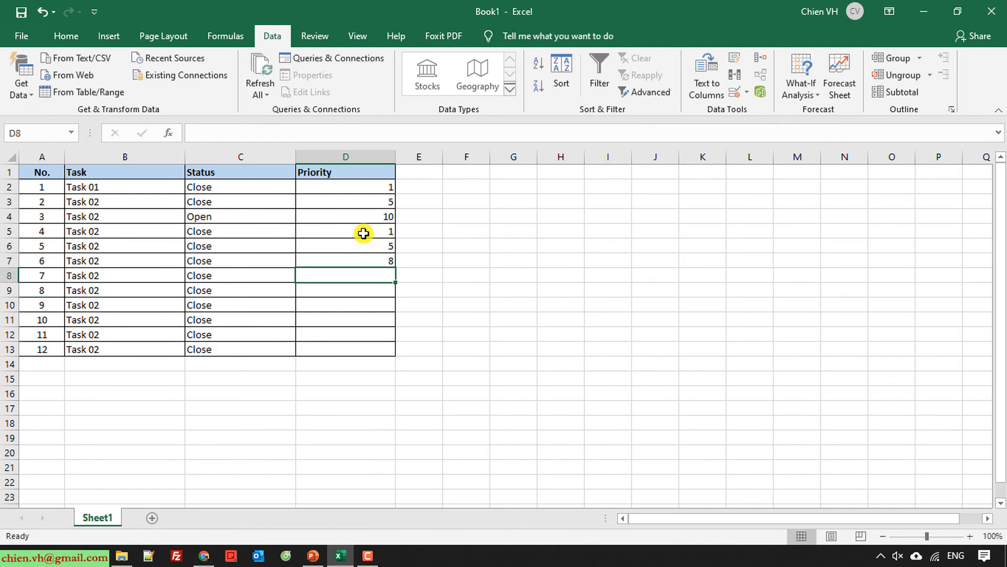
{"action": "type", "text": "9"}
{"action": "key", "text": "Return"}
{"action": "type", "text": "10"}
{"action": "key", "text": "Return"}
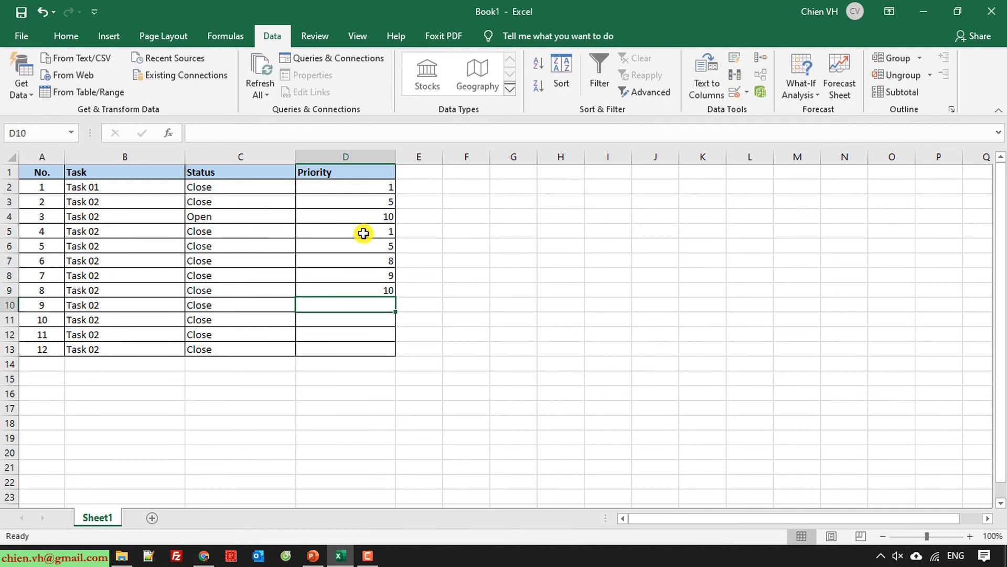
{"action": "type", "text": "2"}
{"action": "key", "text": "Return"}
{"action": "type", "text": "3"}
{"action": "key", "text": "Return"}
{"action": "type", "text": "3"}
{"action": "key", "text": "Return"}
{"action": "type", "text": "4"}
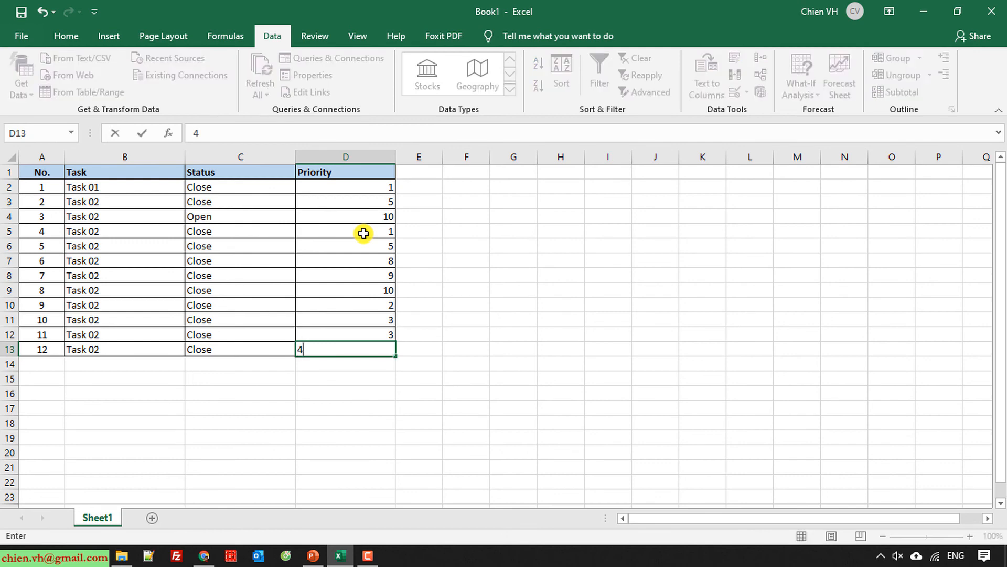
Step: Try 450 in D13, then cancel it to keep the 4
{"action": "key", "text": "Return"}
{"action": "key", "text": "Up"}
{"action": "type", "text": "450"}
{"action": "key", "text": "Return"}
{"action": "key", "text": "Return"}
{"action": "key", "text": "Escape"}
{"action": "left_click", "coordinate": [547, 277]}
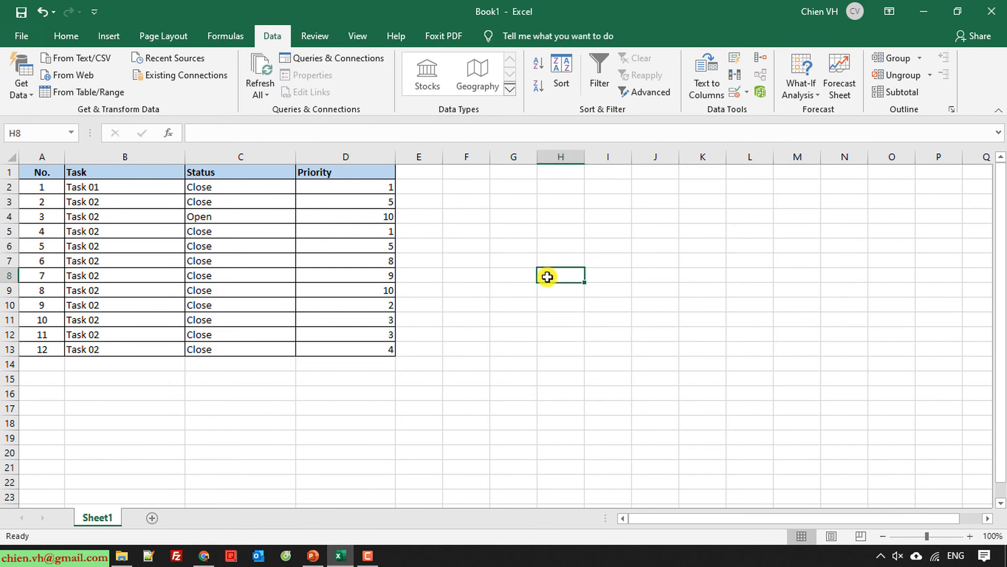